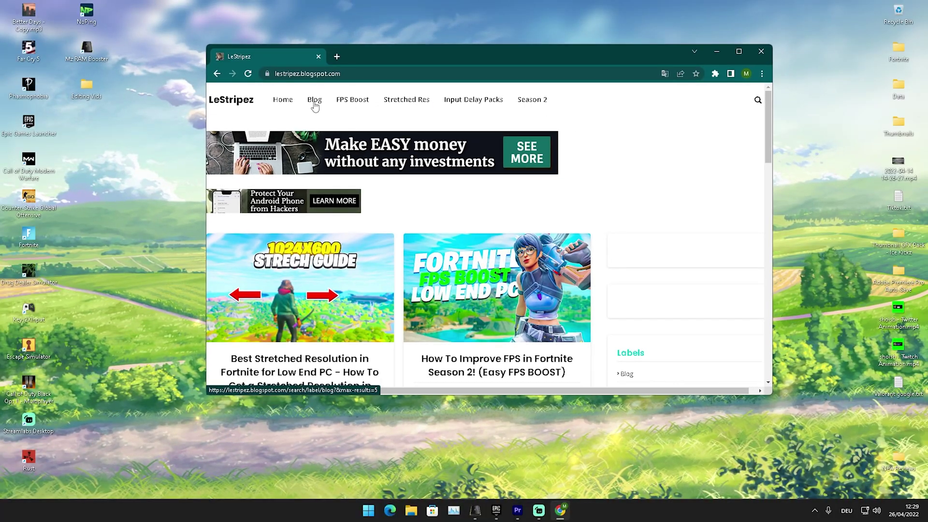
# Open the LeStripez Blog section and scroll down to its list of posts.
pyautogui.click(315, 100)
pyautogui.scroll(-3, 512, 159)
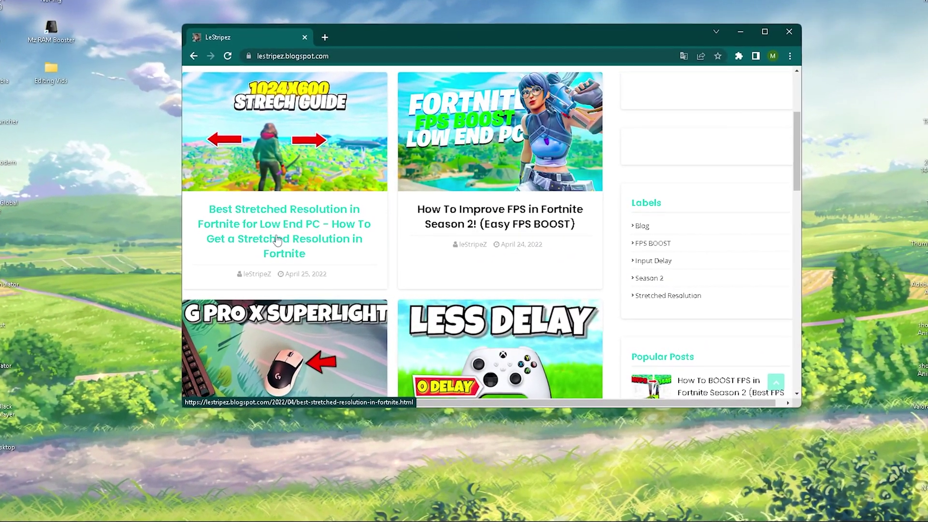
# Open the 'Best Stretched Resolution in Fortnite' post and scroll through it.
pyautogui.click(270, 225)
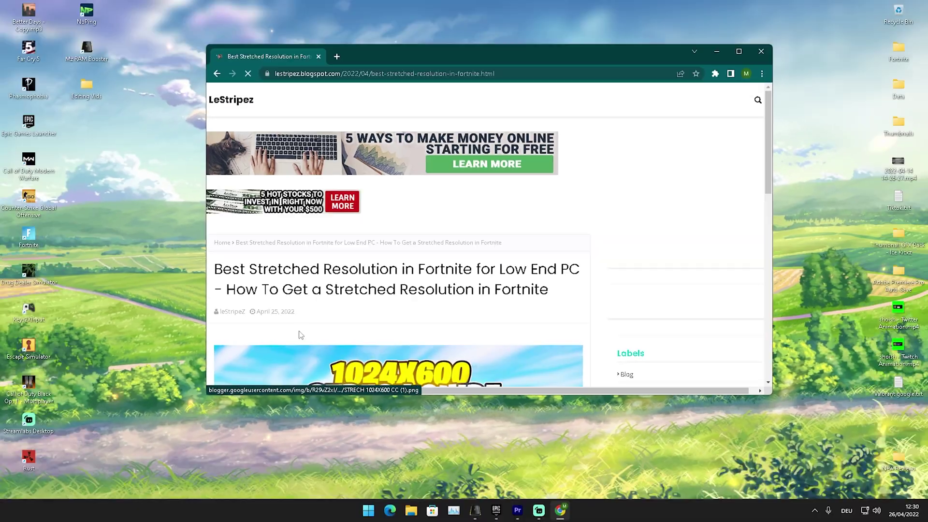
pyautogui.scroll(-4, 407, 300)
pyautogui.scroll(-8, 412, 296)
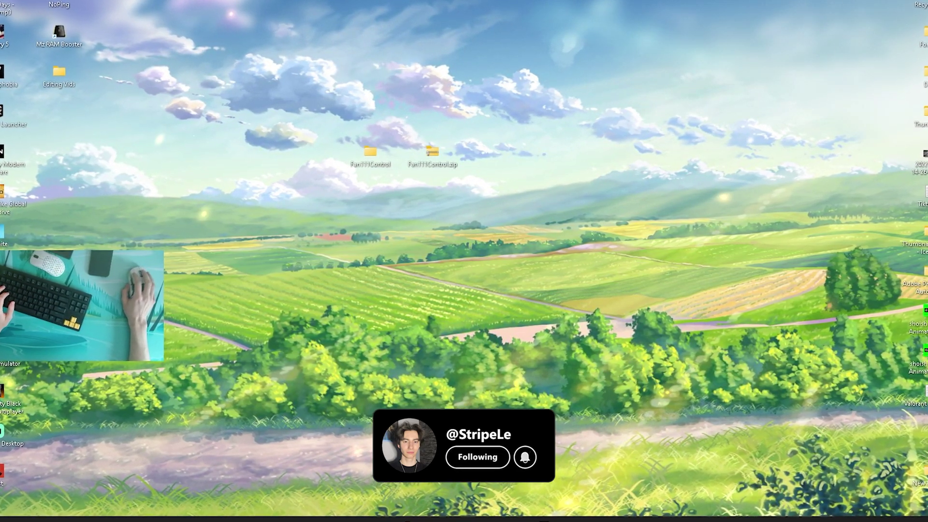
# Launch FanControl.exe from the Fan111Control folder and close the folder window.
pyautogui.doubleClick(358, 164)
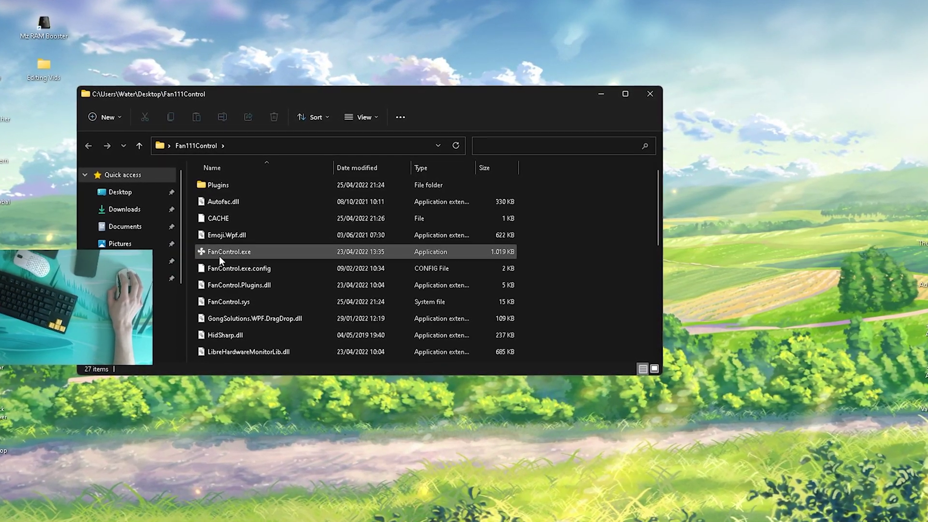
pyautogui.click(218, 254)
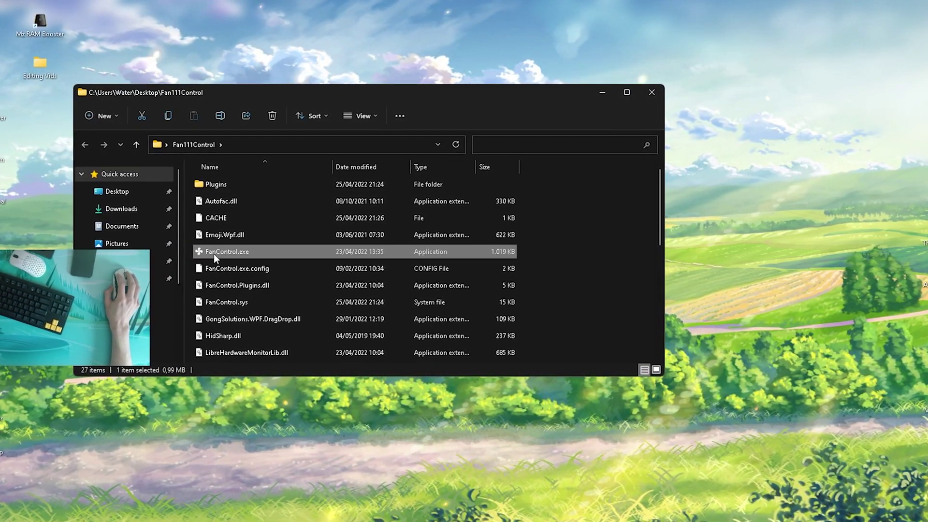
pyautogui.click(650, 92)
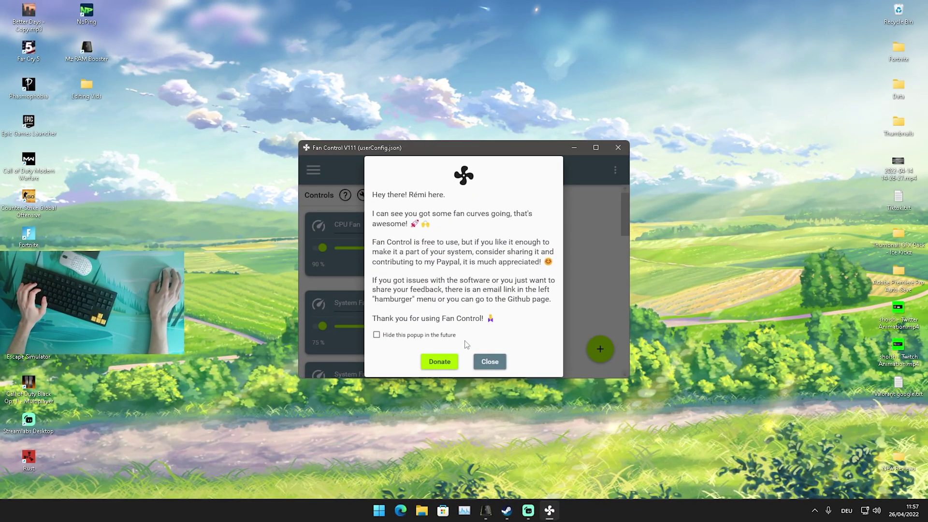
# Dismiss the donation popup and close the settings panel to show the detected fans.
pyautogui.click(488, 370)
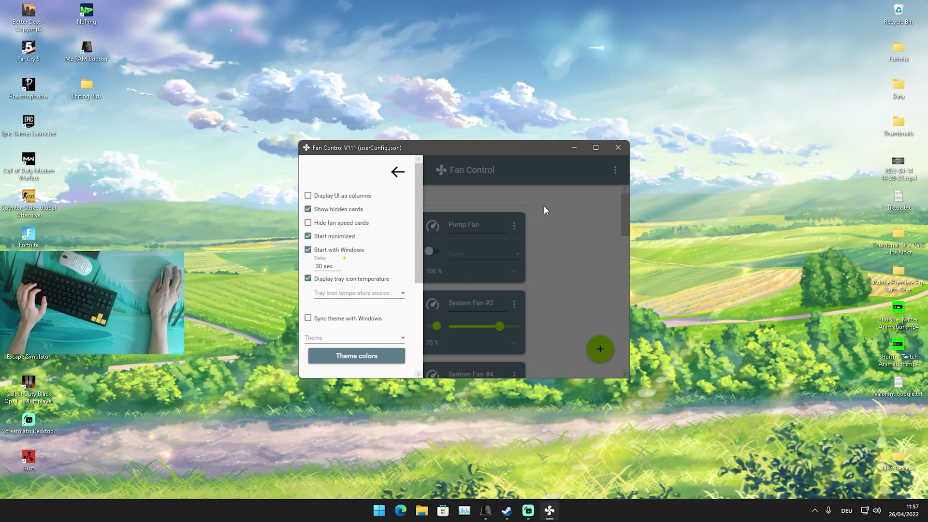
pyautogui.click(585, 207)
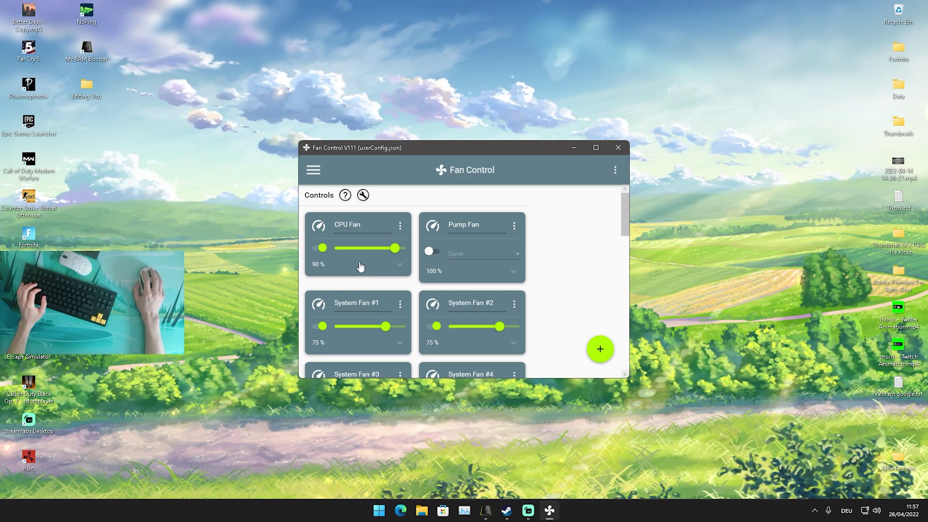
pyautogui.scroll(-1, 360, 274)
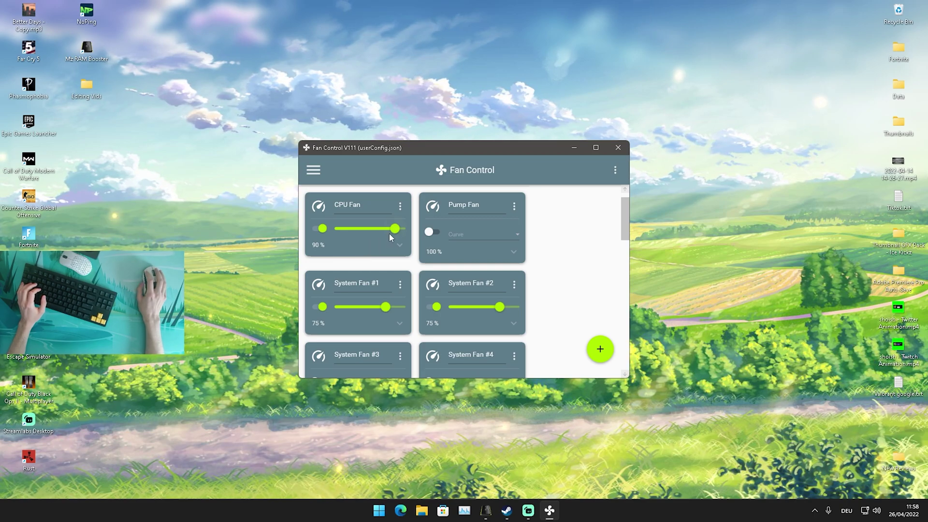
# Drag the CPU Fan slider from 90% down to 40%.
pyautogui.moveTo(392, 231); pyautogui.dragTo(361, 228)
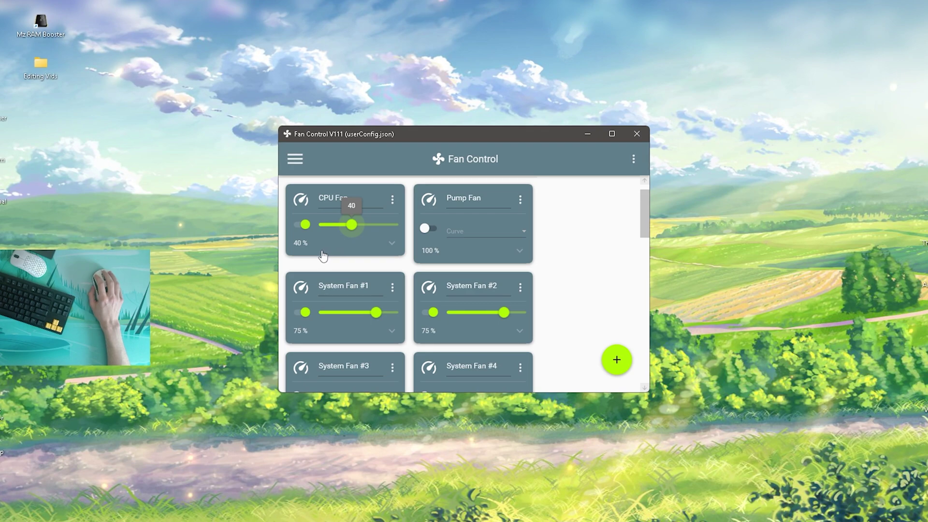
pyautogui.scroll(-5, 323, 256)
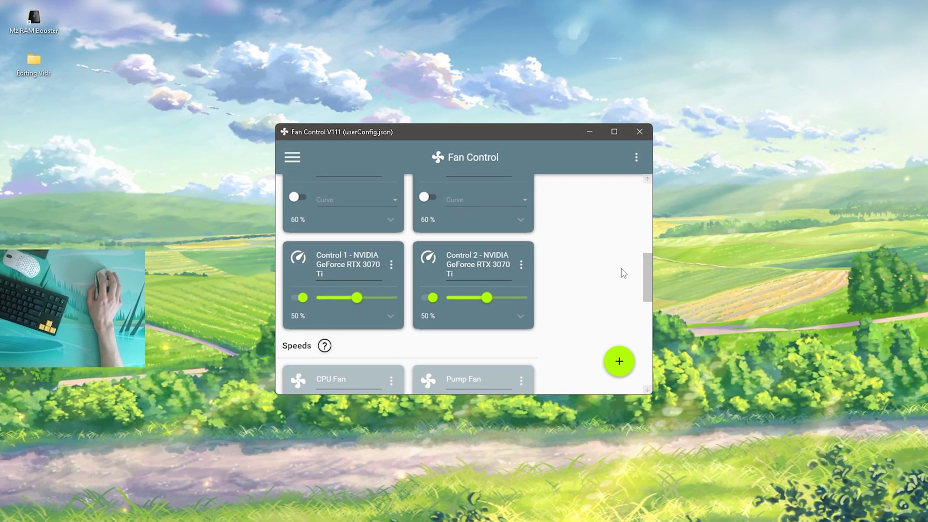
pyautogui.scroll(10, 584, 296)
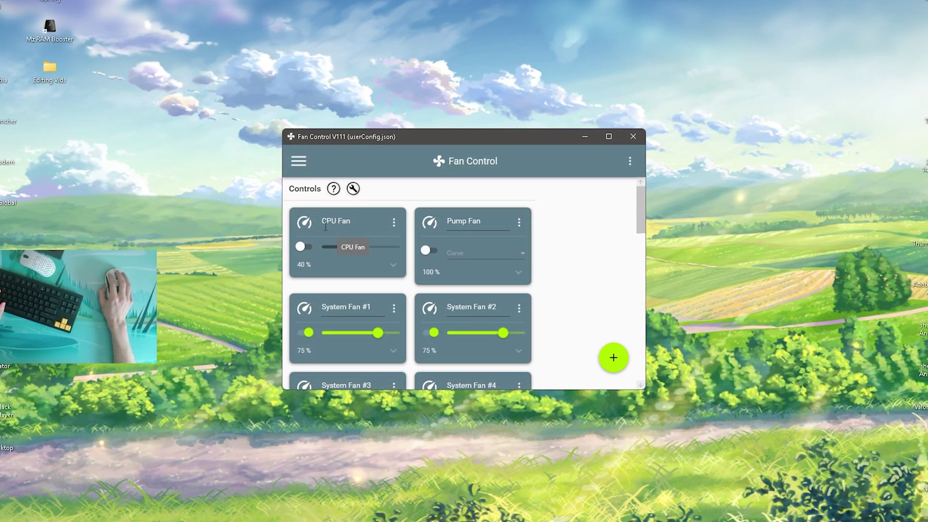
# Re-enable the CPU Fan, toggle its Manual control off and on, and set it to 90%.
pyautogui.click(302, 248)
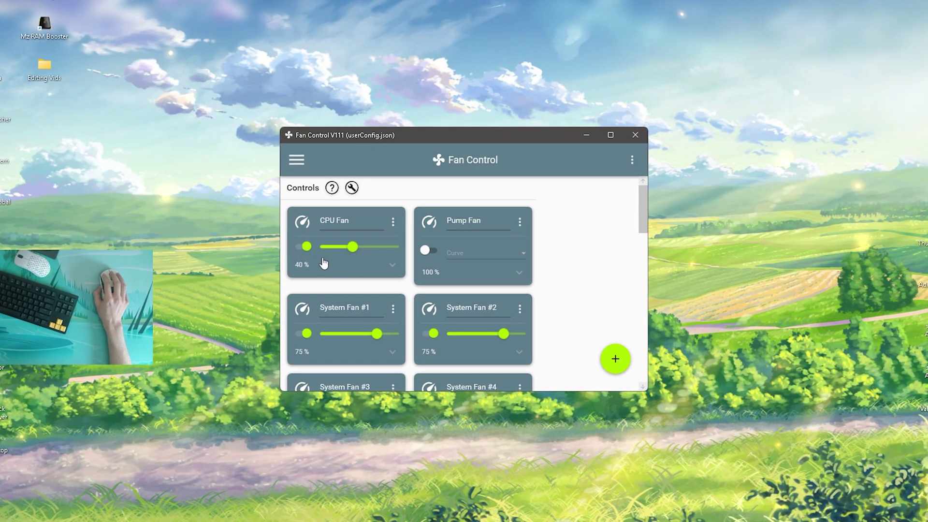
pyautogui.click(392, 223)
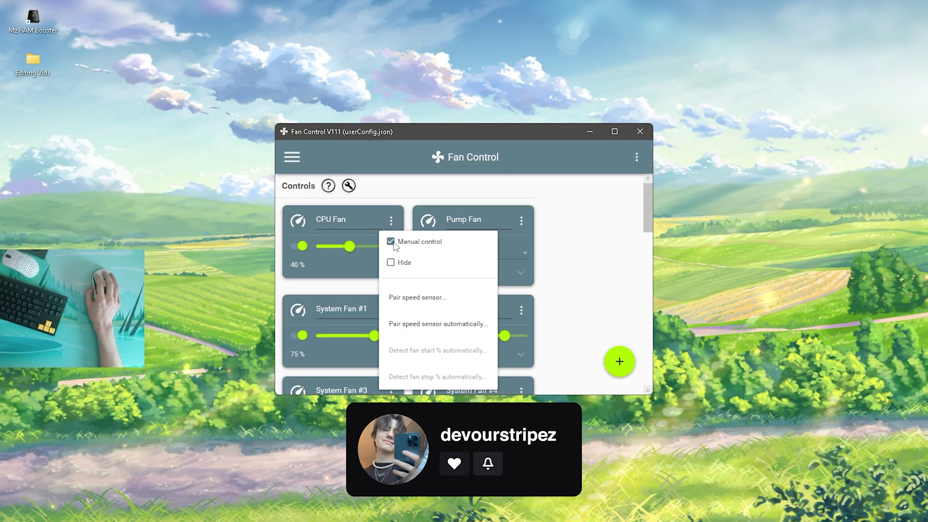
pyautogui.click(319, 286)
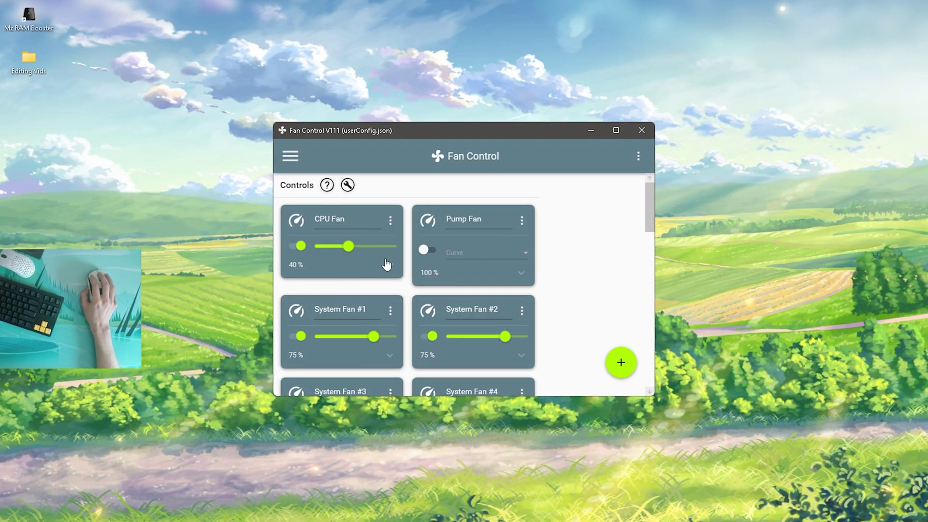
pyautogui.click(390, 221)
pyautogui.click(390, 241)
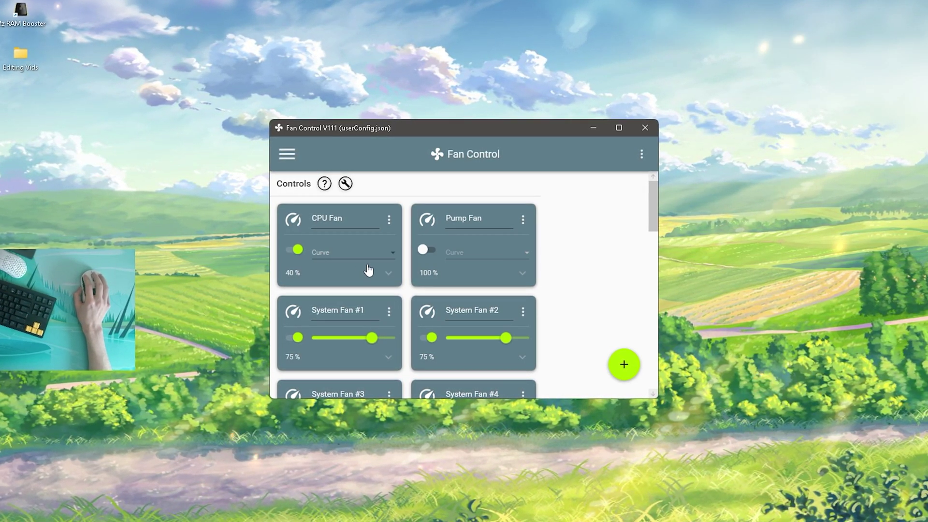
pyautogui.click(387, 222)
pyautogui.click(390, 241)
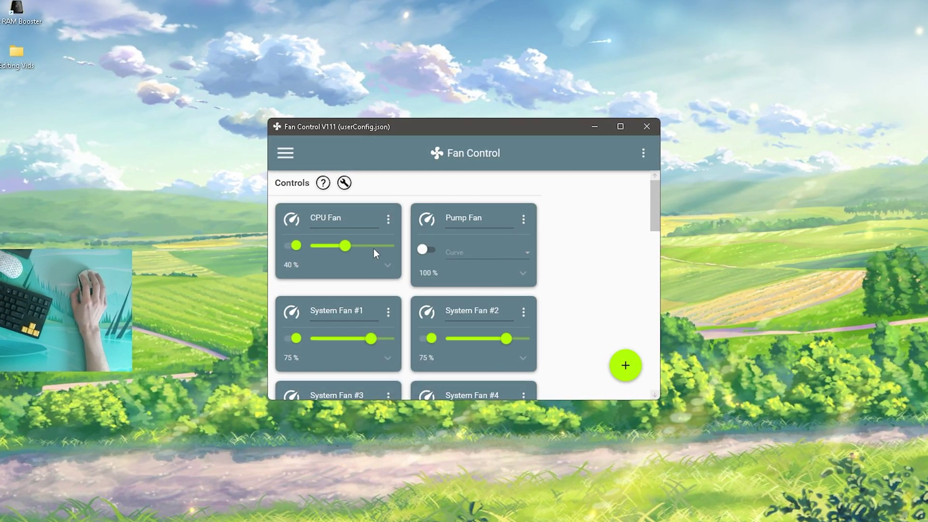
pyautogui.moveTo(370, 242); pyautogui.dragTo(381, 247)
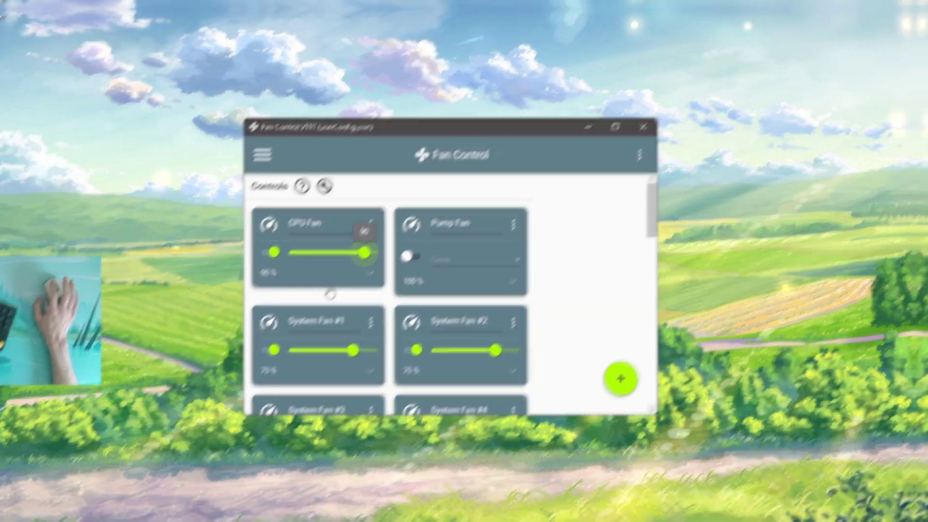
# Enable System Fan #1 under Manual control, test it at 100%, then set it to 75%.
pyautogui.scroll(-3, 575, 200)
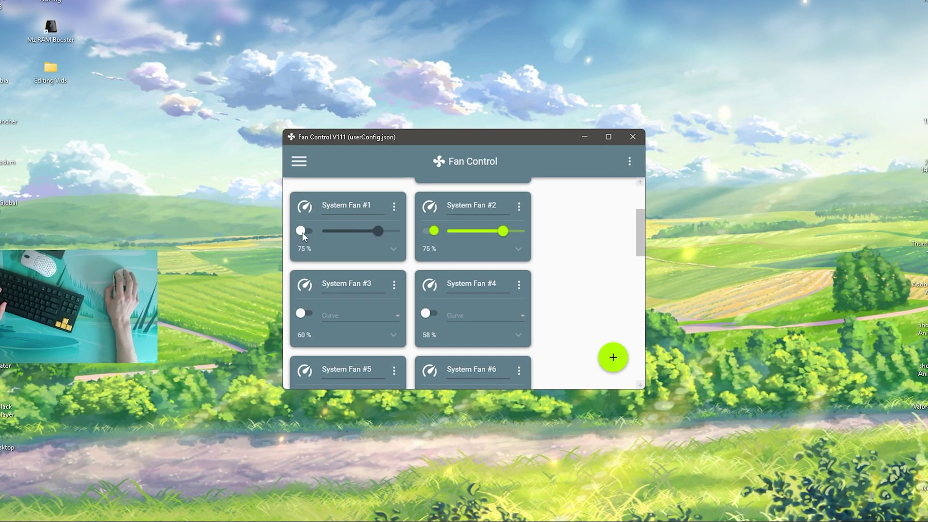
pyautogui.click(303, 232)
pyautogui.click(394, 208)
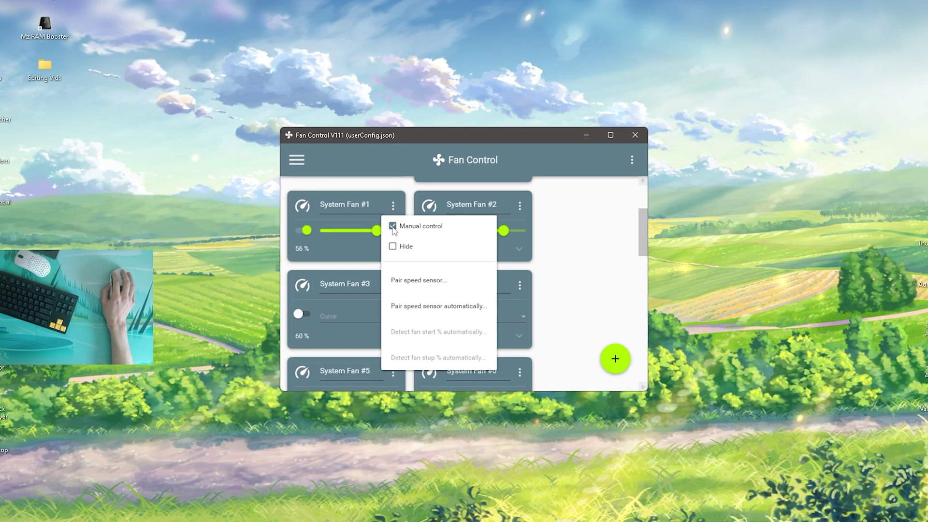
pyautogui.click(377, 238)
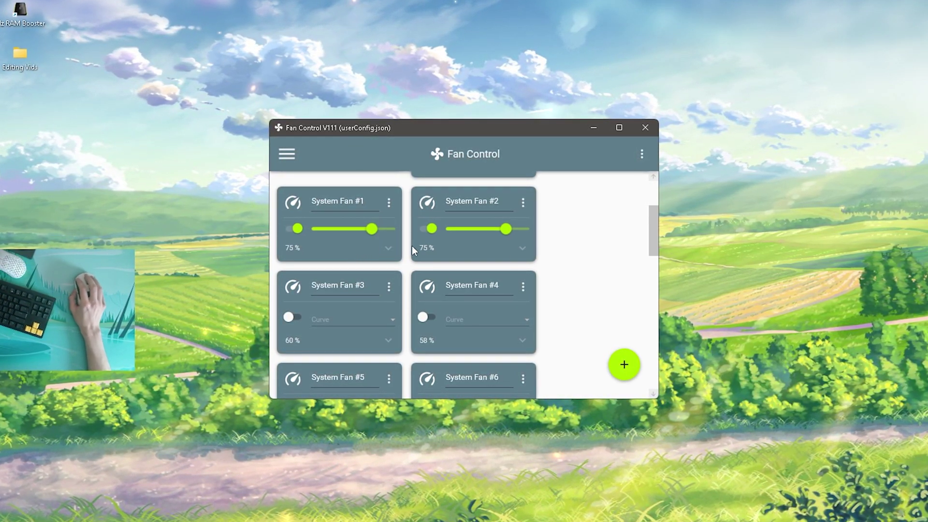
pyautogui.moveTo(373, 230); pyautogui.dragTo(399, 235)
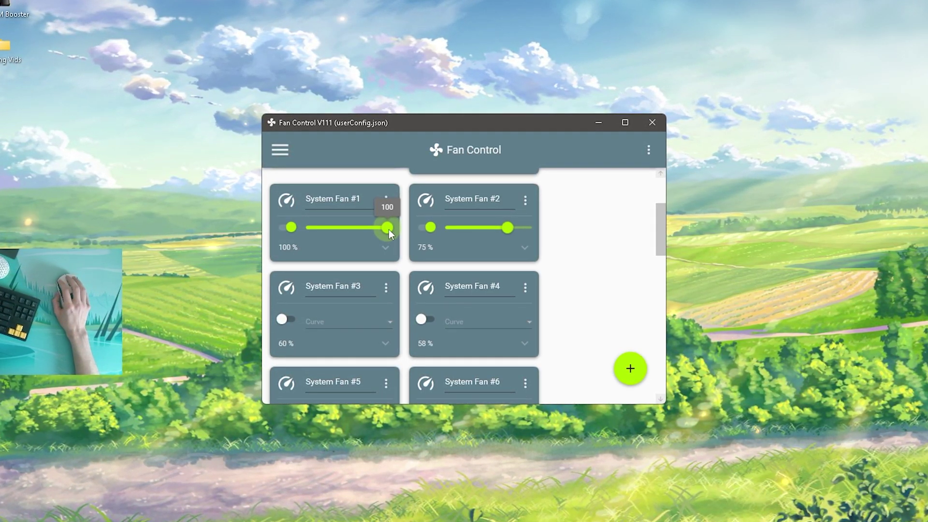
pyautogui.moveTo(388, 229); pyautogui.dragTo(369, 225)
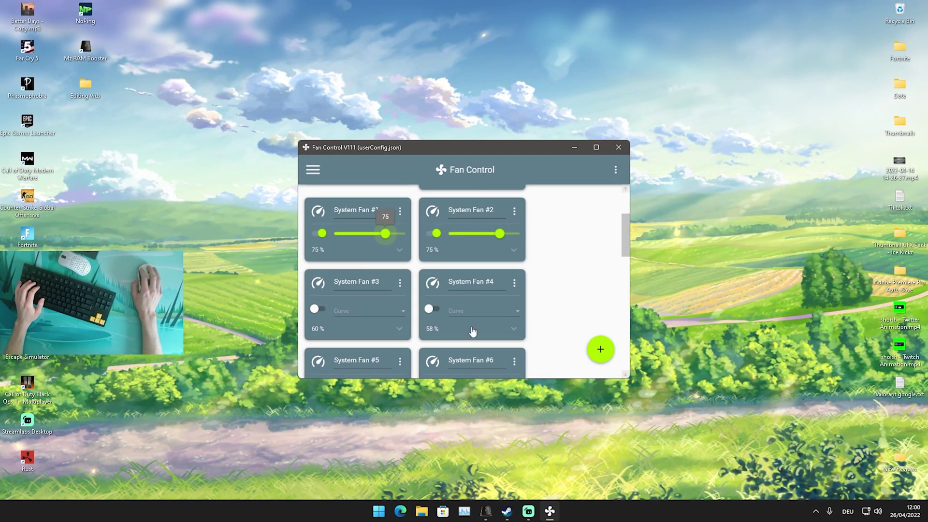
# Scroll down to the two NVIDIA GeForce RTX 3070 Ti fan controls, both at 50%.
pyautogui.scroll(-3, 472, 332)
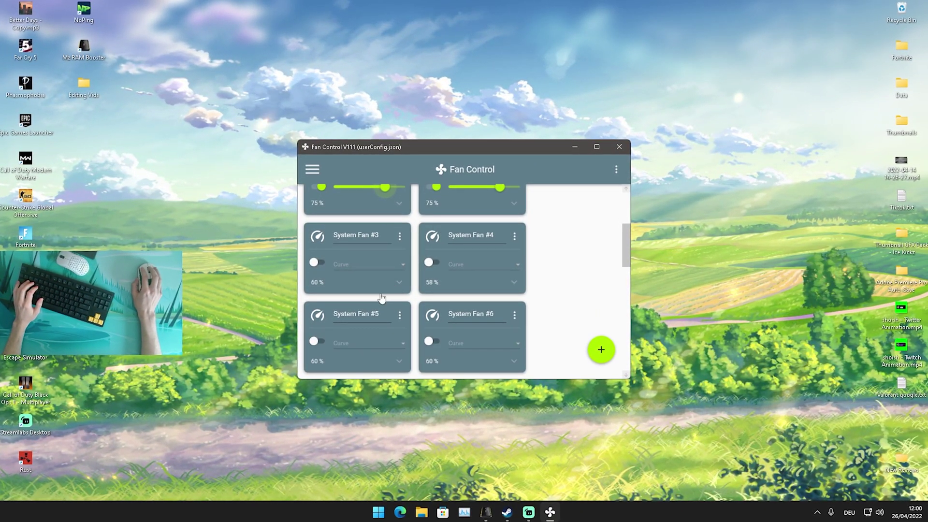
pyautogui.scroll(-2, 370, 264)
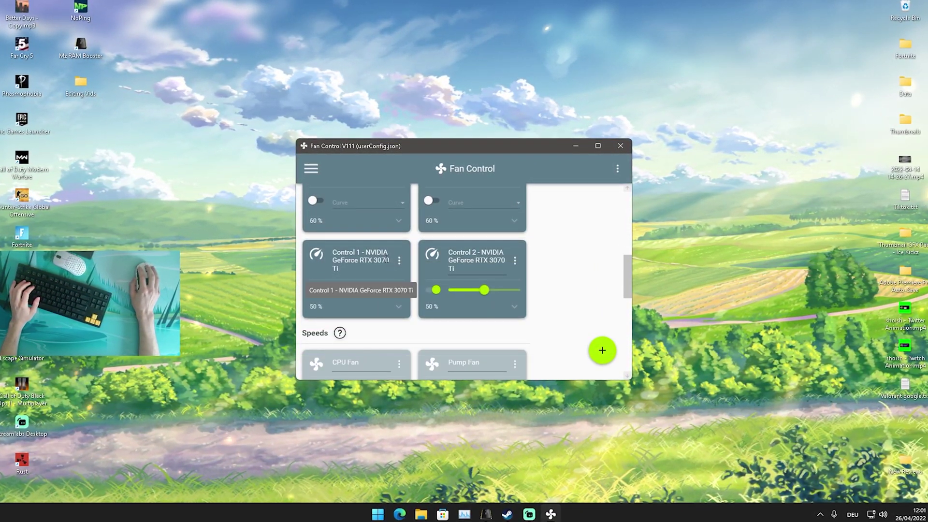
pyautogui.scroll(-1, 605, 266)
pyautogui.scroll(1, 605, 263)
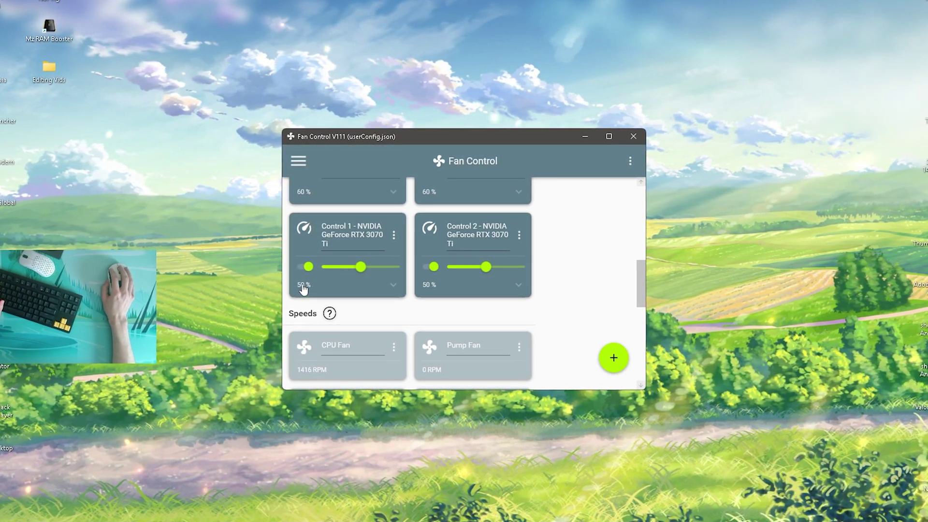
# Enable GPU Control 1 under Manual control, test speeds around 72% and 62%, then scroll up.
pyautogui.click(304, 266)
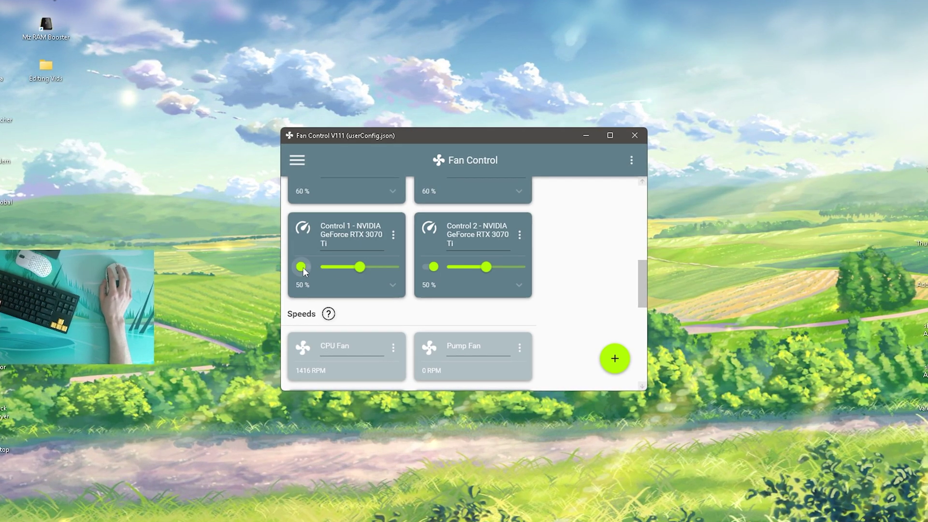
pyautogui.click(393, 235)
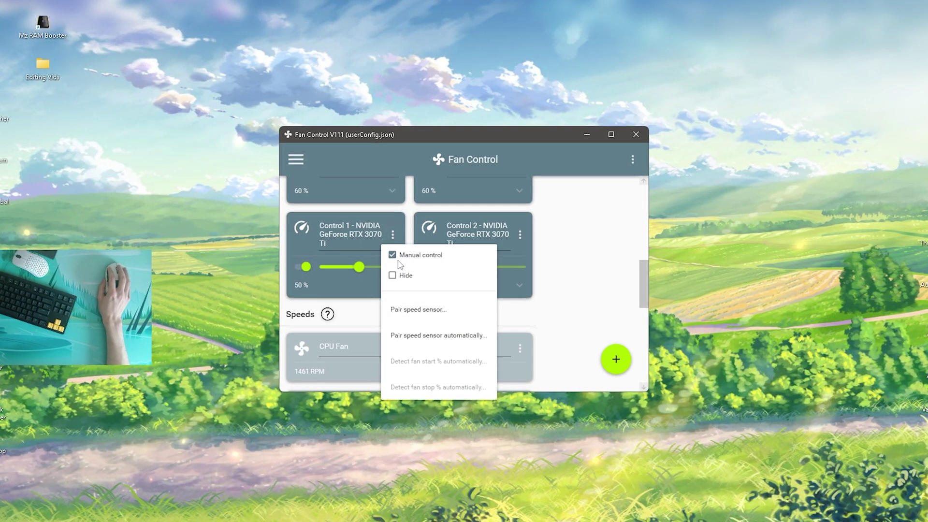
pyautogui.click(358, 296)
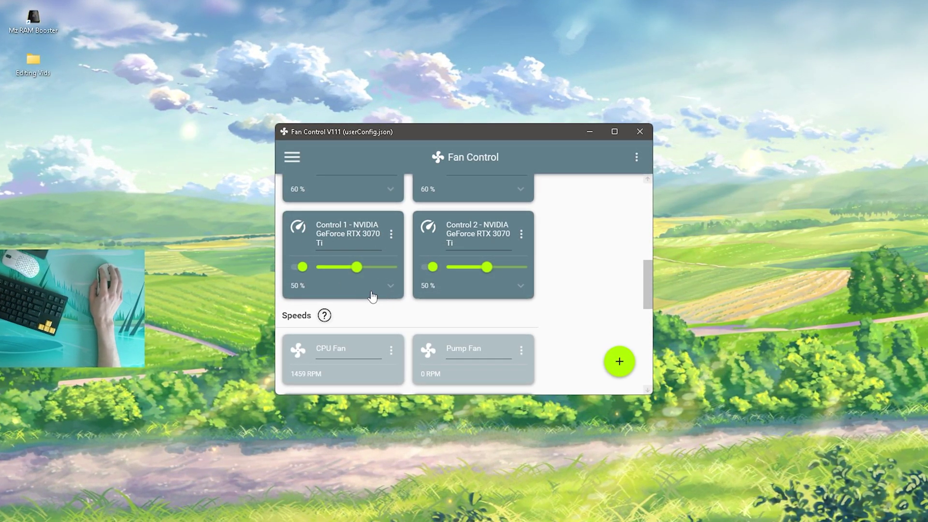
pyautogui.moveTo(358, 269)
pyautogui.mouseDown()
pyautogui.moveTo(372, 266)
pyautogui.moveTo(369, 278)
pyautogui.mouseUp()
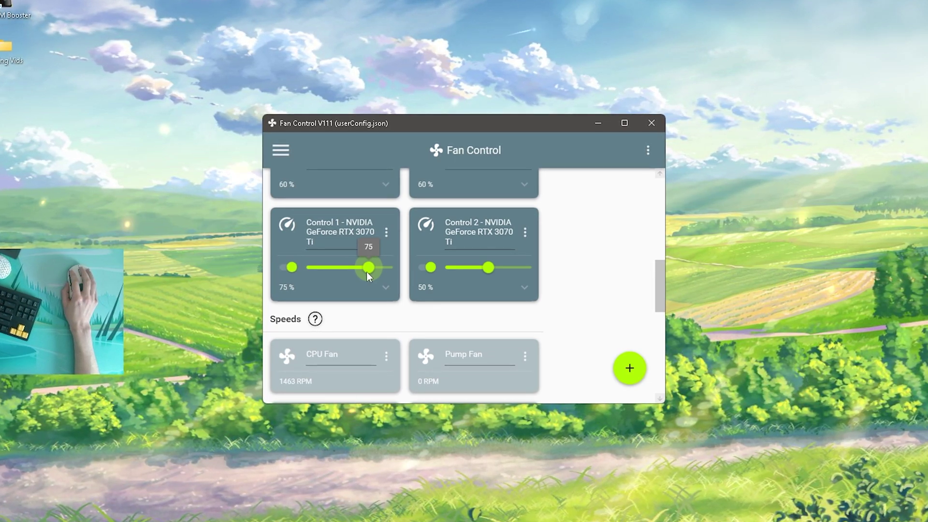
pyautogui.moveTo(367, 271); pyautogui.dragTo(349, 288)
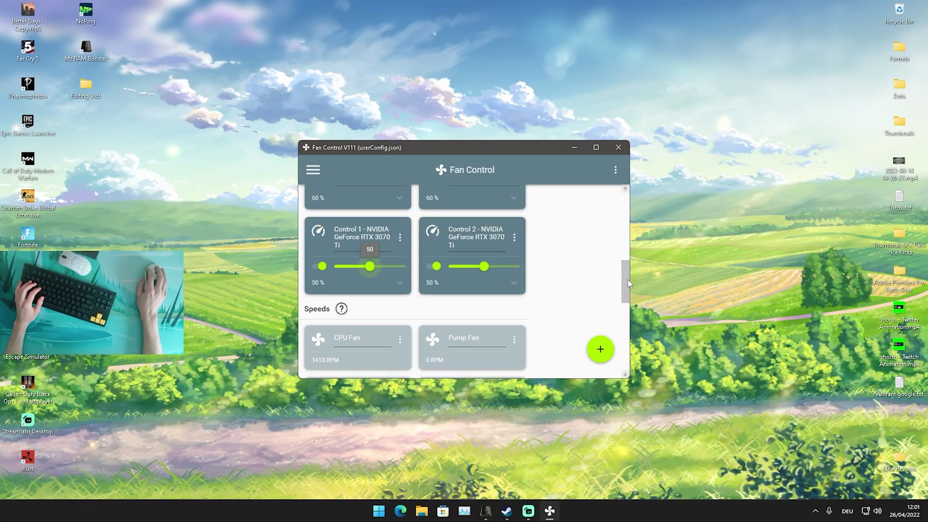
pyautogui.moveTo(628, 283); pyautogui.dragTo(617, 203)
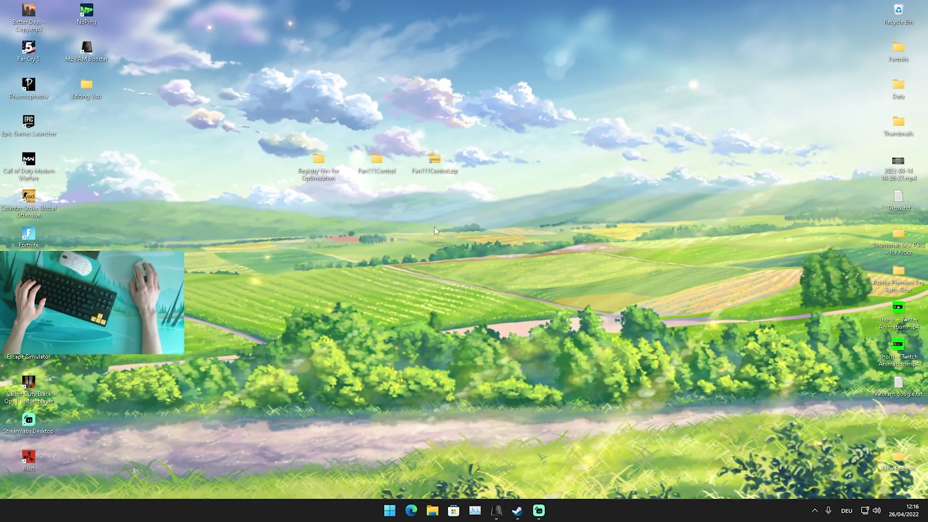
# Open Registry files for Optimization, peek into its Default Registry files for reverting subfolder, and return.
pyautogui.doubleClick(309, 169)
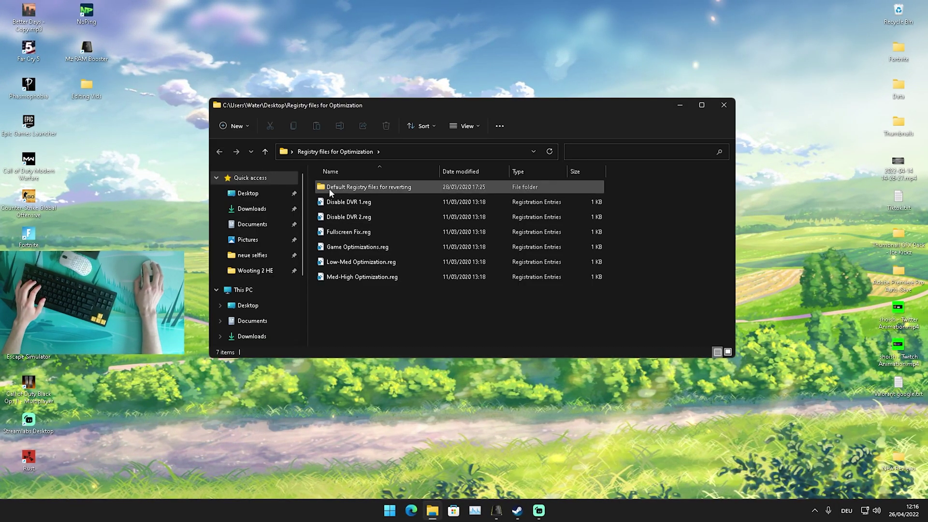
pyautogui.doubleClick(355, 187)
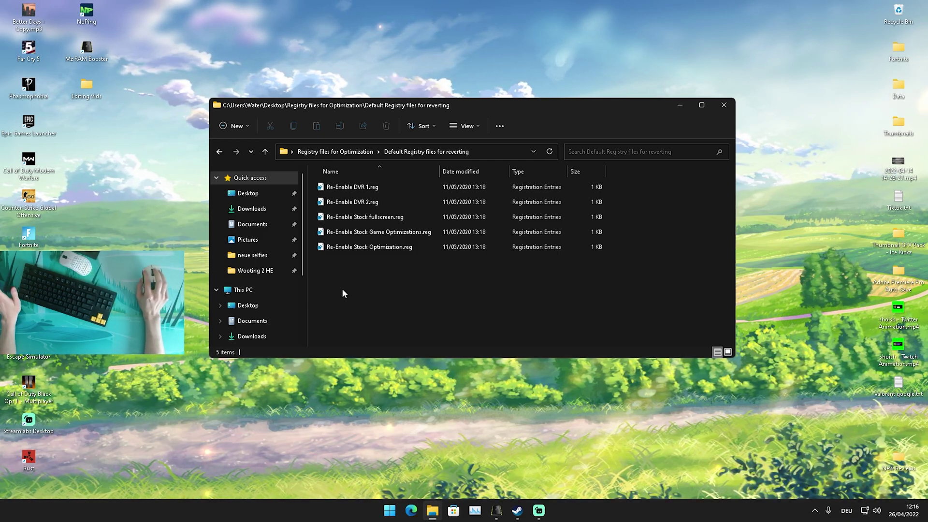
pyautogui.press('BackSpace')
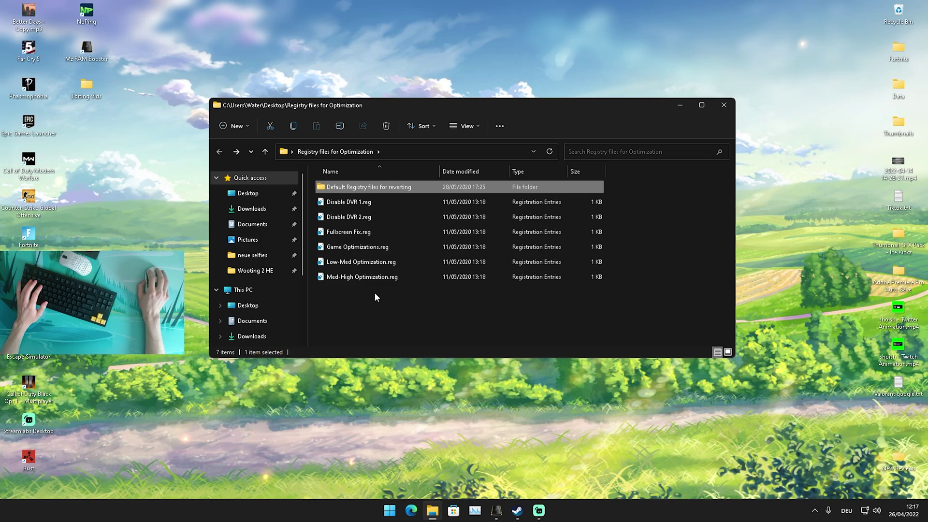
# Merge Game Optimizations.reg into the registry and acknowledge the success message.
pyautogui.doubleClick(341, 247)
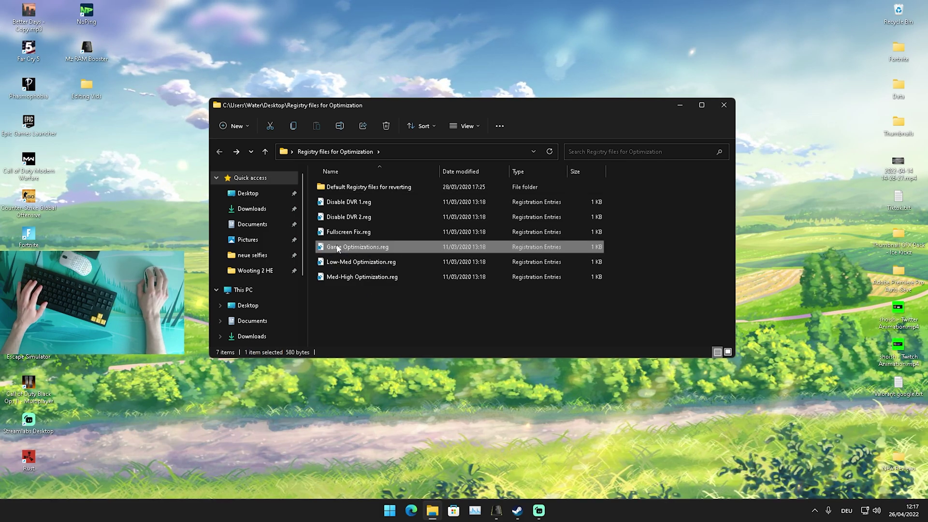
pyautogui.click(537, 269)
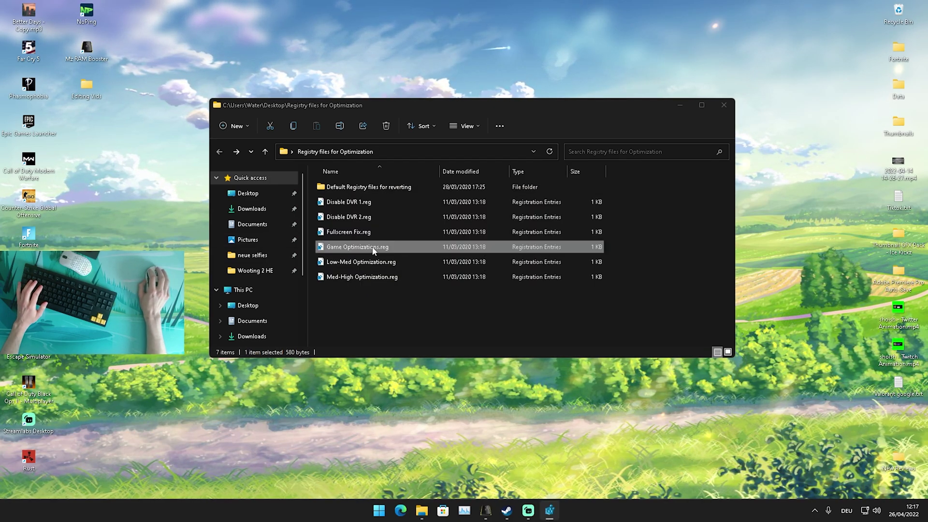
pyautogui.moveTo(549, 510)
pyautogui.click(551, 476)
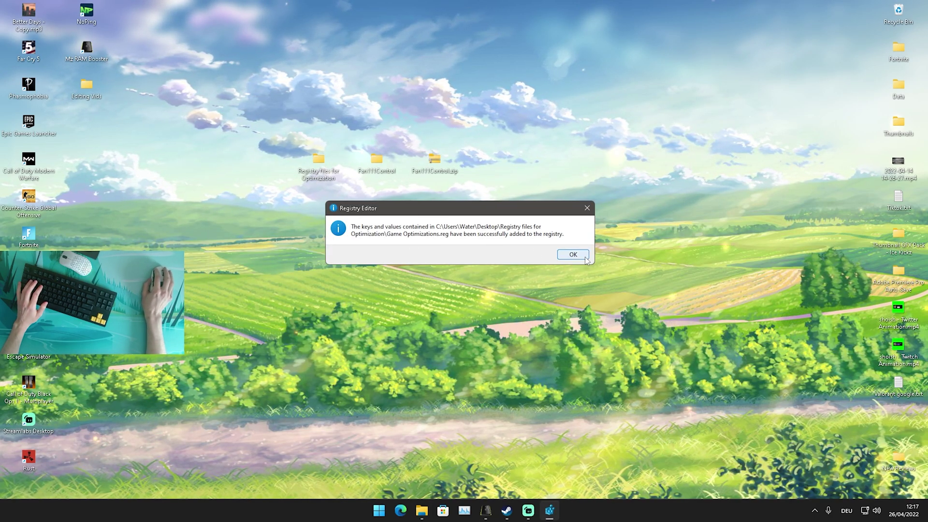
pyautogui.press('Return')
# Browse the Default Registry files for reverting subfolder, go back, and close the Explorer window.
pyautogui.doubleClick(321, 163)
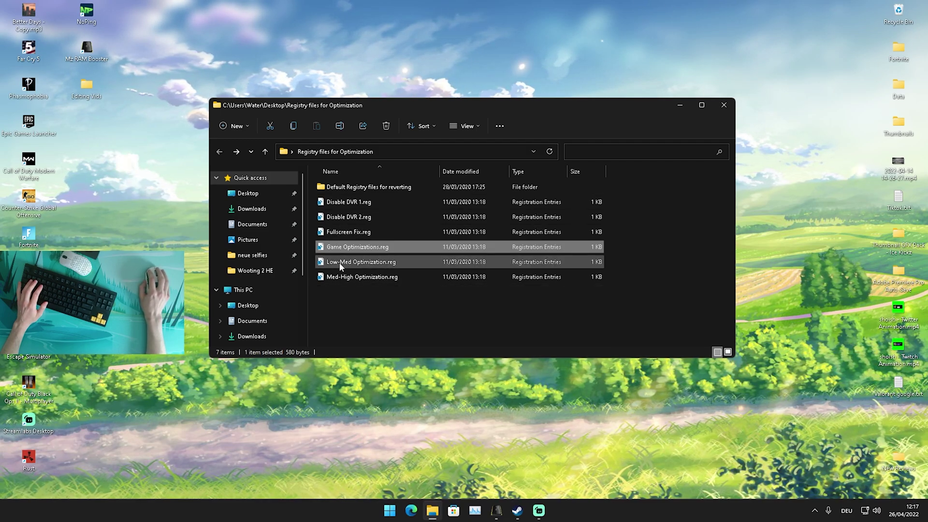
pyautogui.click(346, 189)
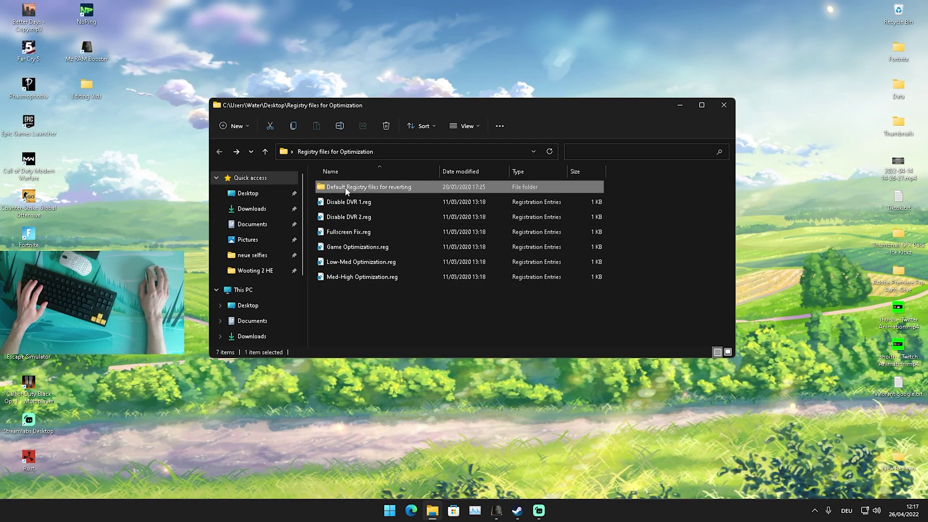
pyautogui.doubleClick(346, 189)
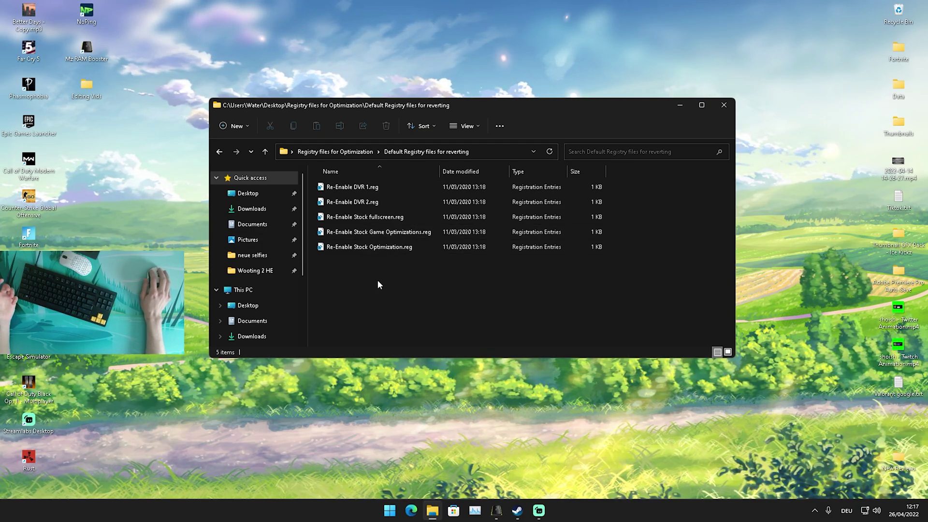
pyautogui.hotkey('alt', 'Left')
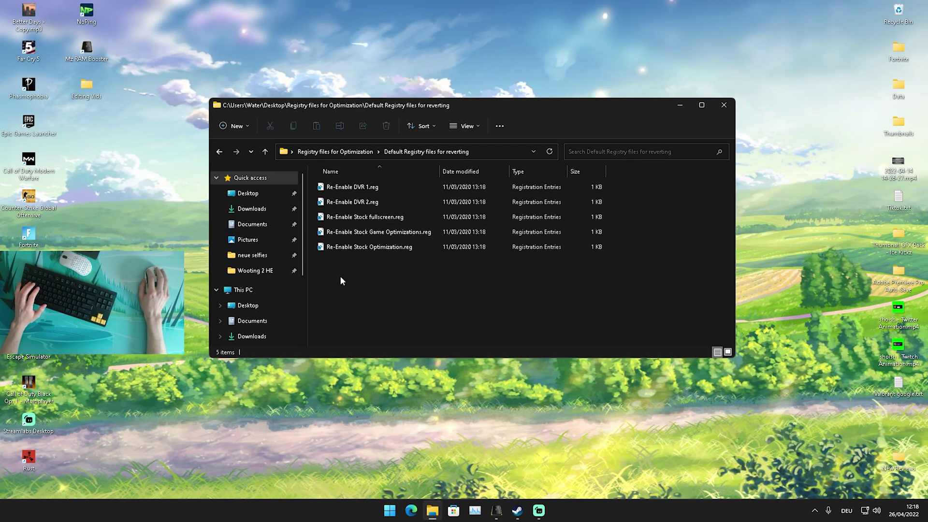
pyautogui.hotkey('alt', 'Left')
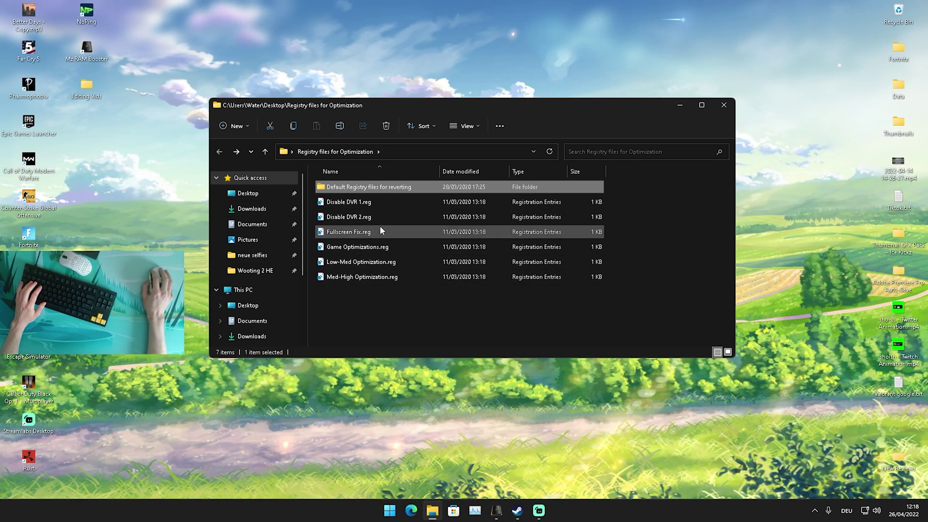
pyautogui.click(531, 299)
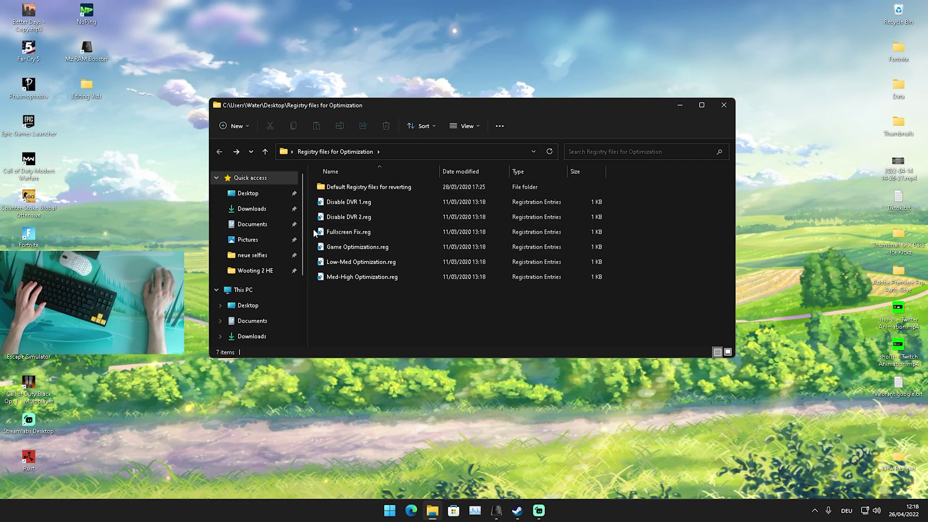
pyautogui.click(722, 105)
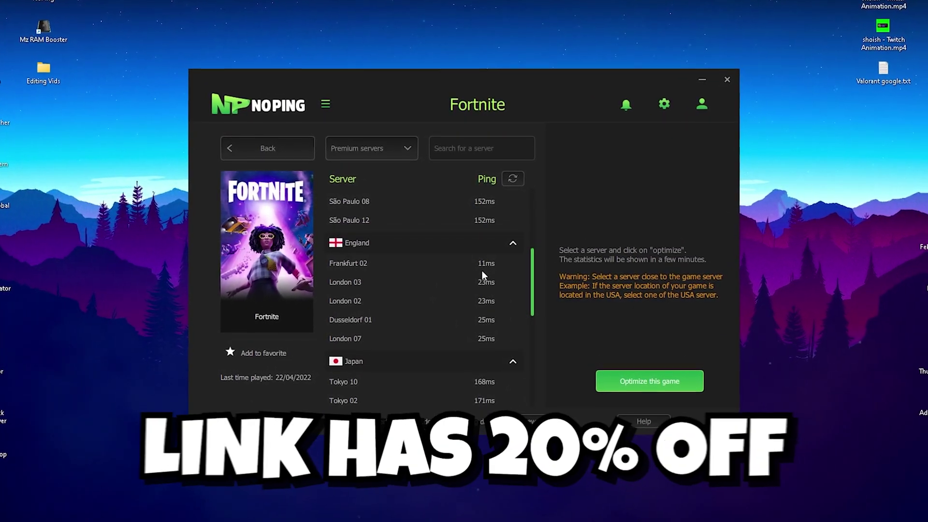
# Select Fortnite's Frankfurt 02 server (11 ms) in NoPing and start optimizing the game.
pyautogui.click(405, 265)
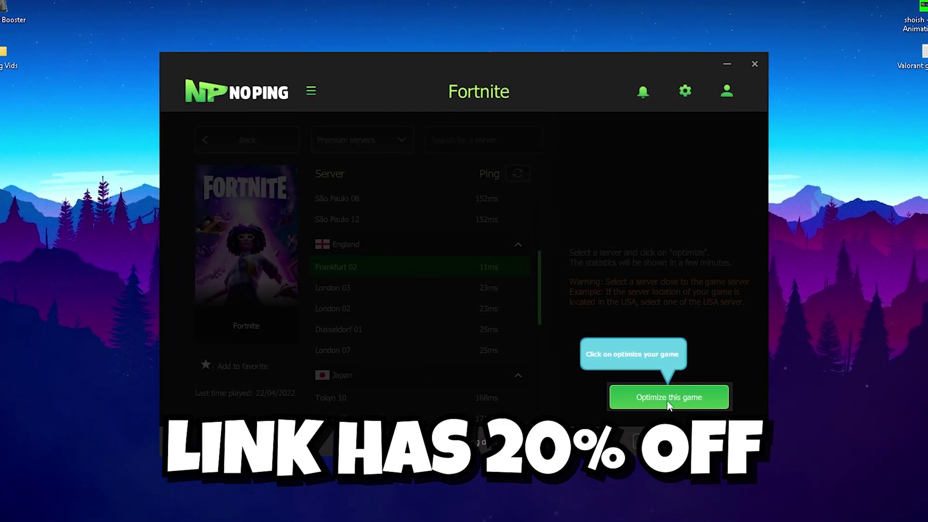
pyautogui.click(673, 409)
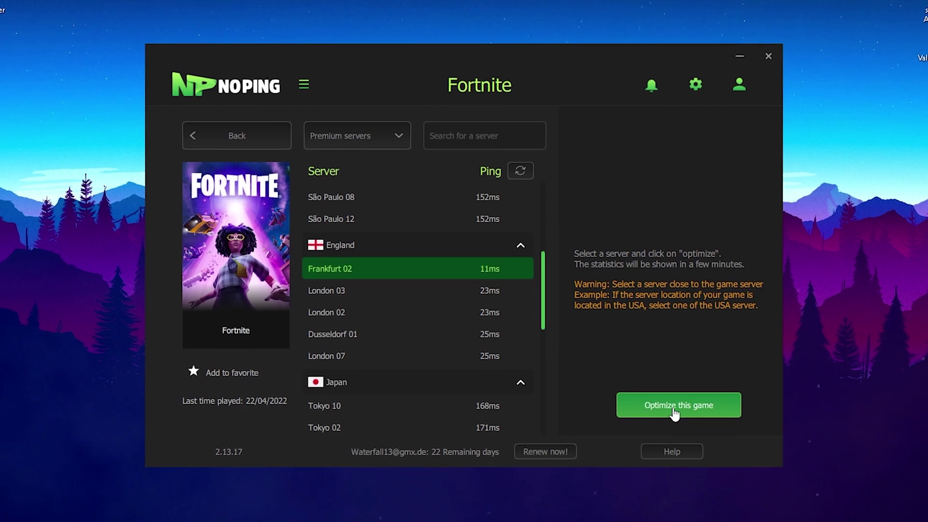